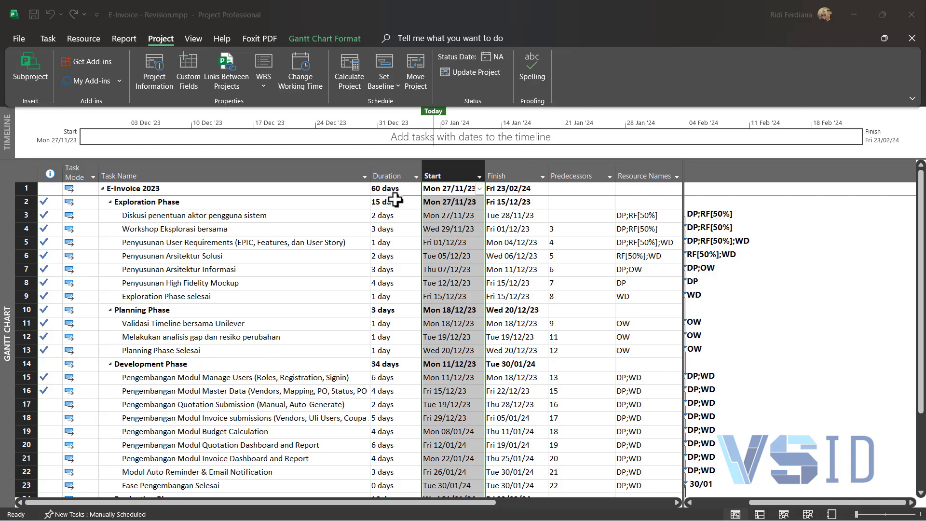
Step: Review the available baselines in the Set Baseline dialog and close it without setting one
right_click(442, 172)
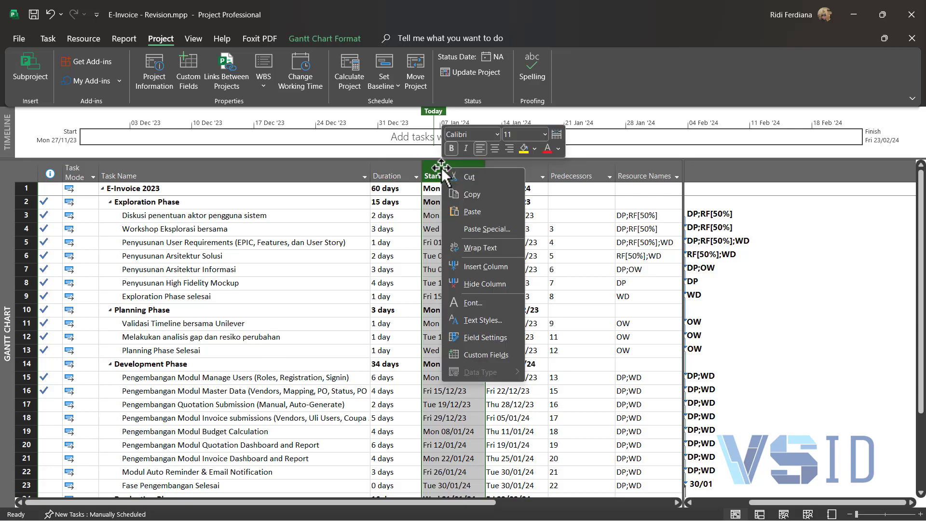
left_click(378, 68)
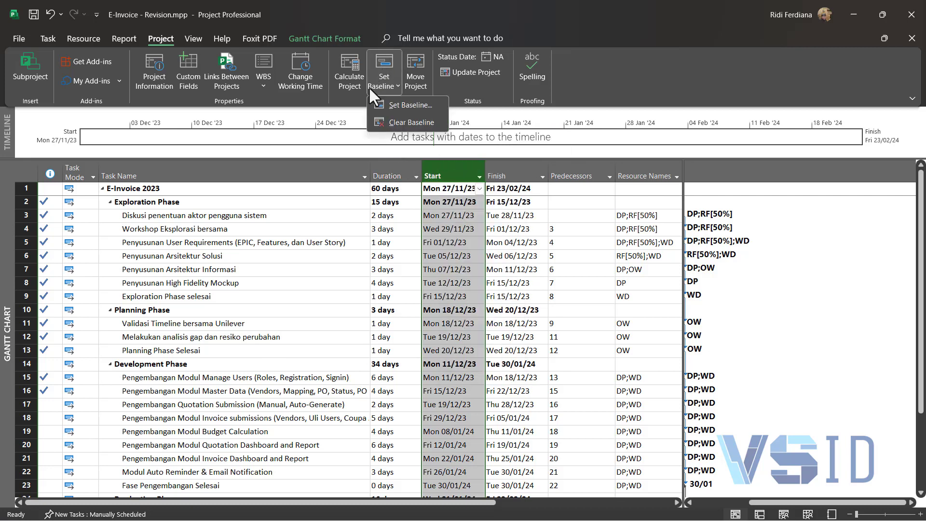
left_click(313, 97)
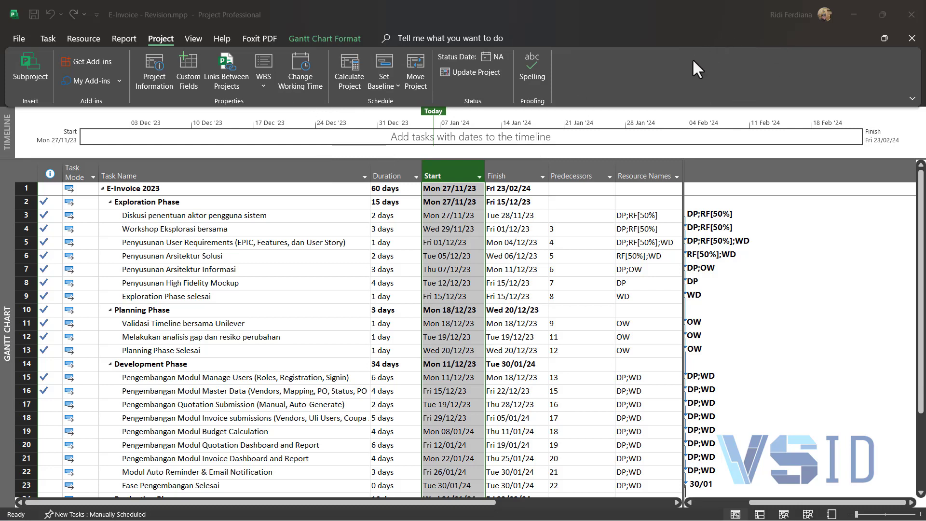
left_click(390, 76)
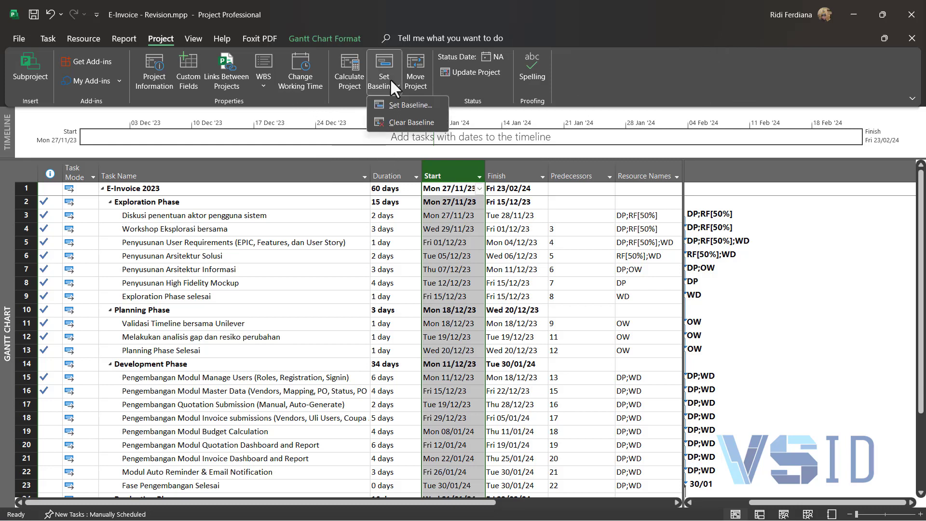
left_click(398, 100)
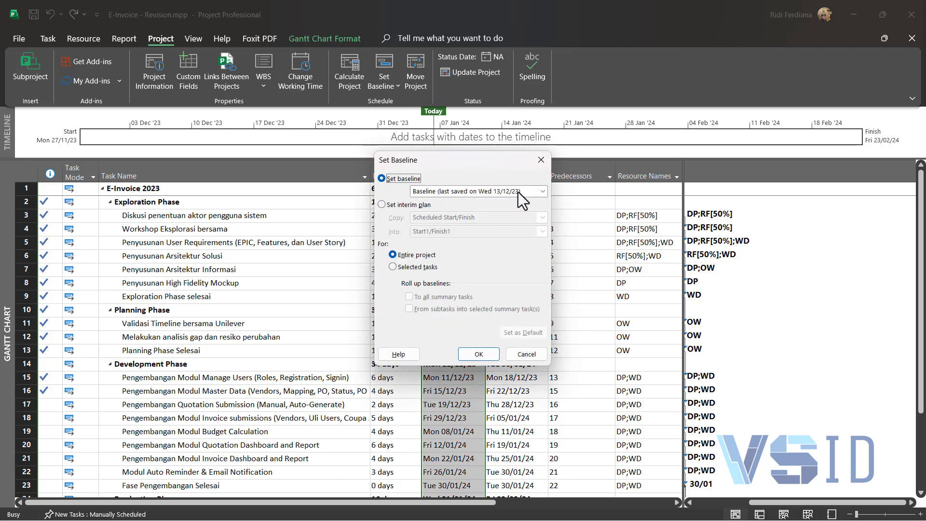
left_click(537, 191)
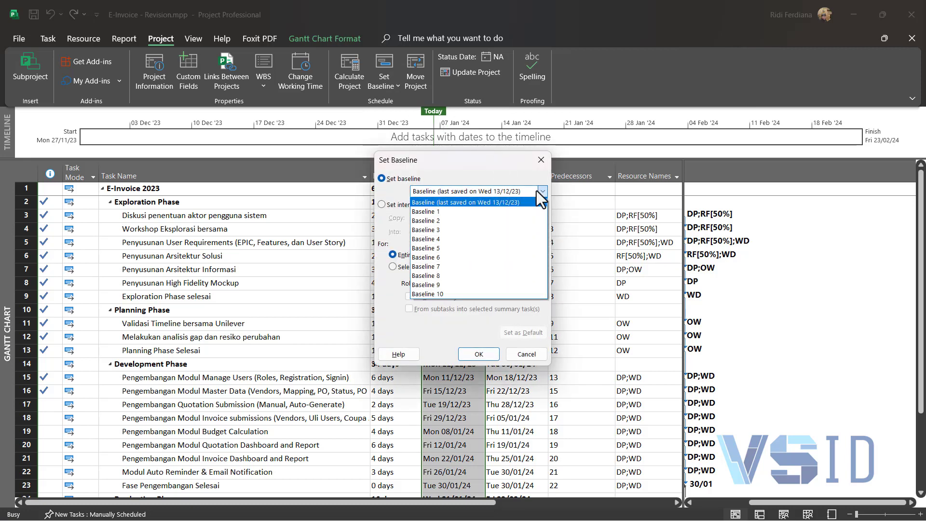
left_click(491, 200)
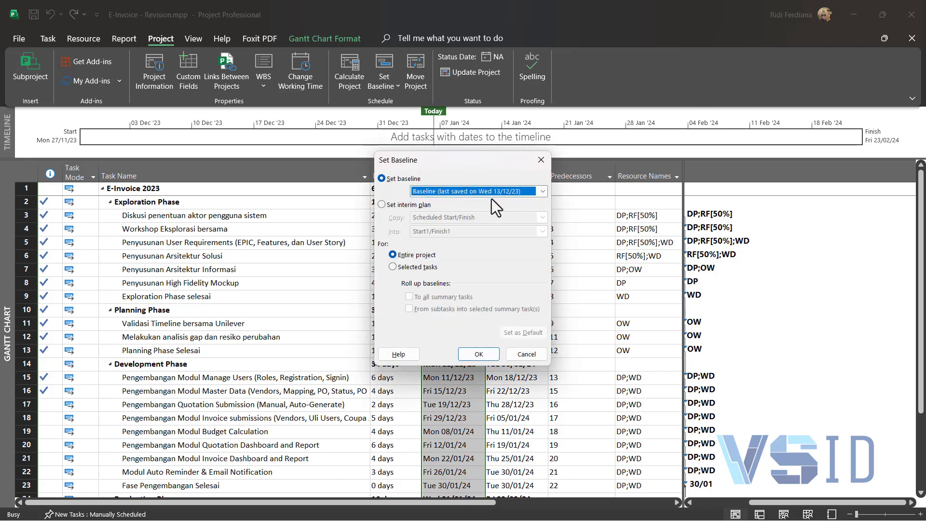
left_click(525, 354)
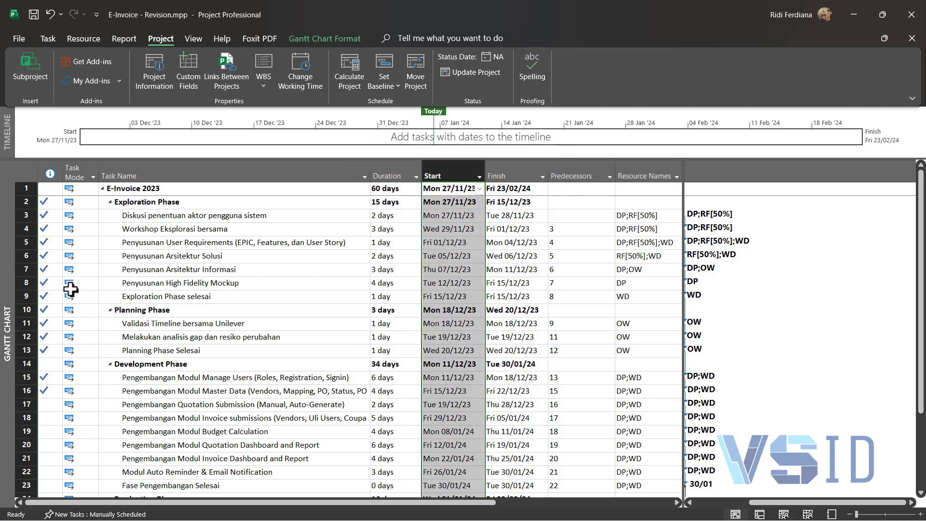
Step: Insert a task named "Pengembangan Impoer Modul Master" directly above the Invoice submissions task in the Development Phase
scroll(111, 340, "down", 1)
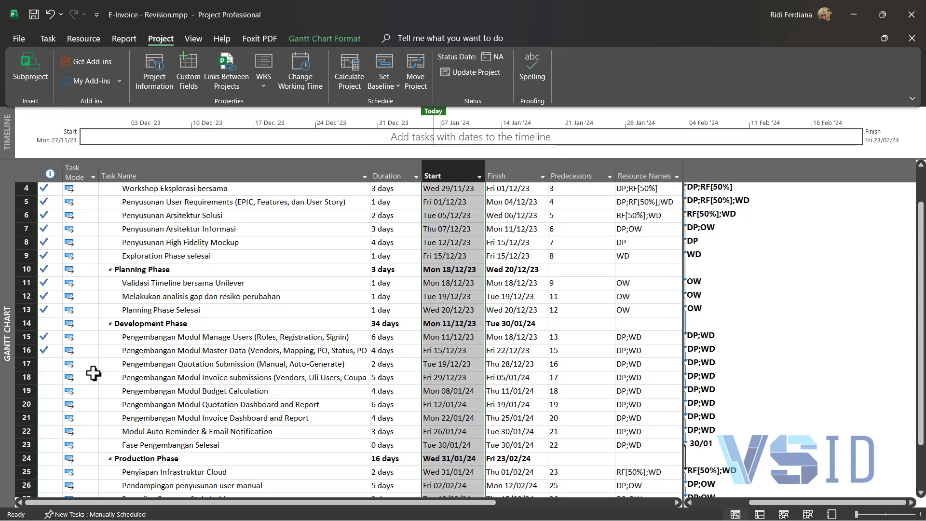
left_click(27, 377)
right_click(29, 378)
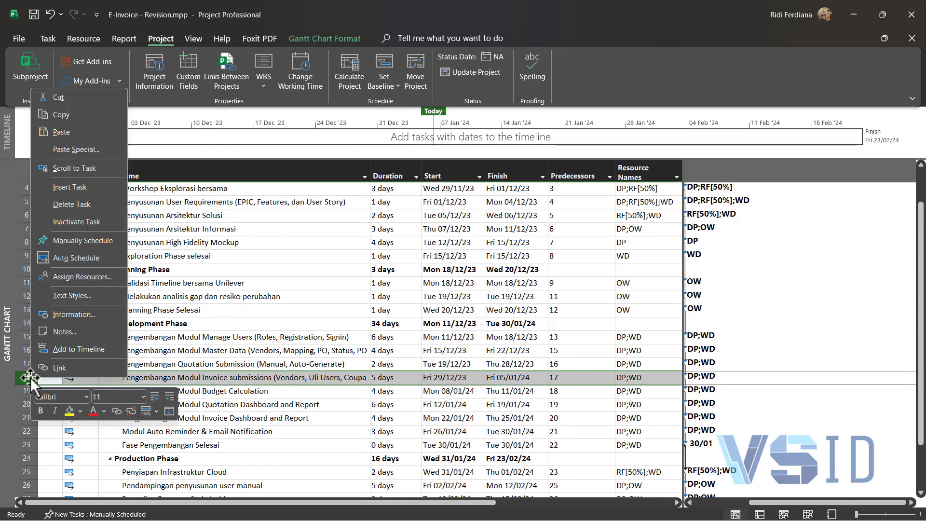
left_click(90, 188)
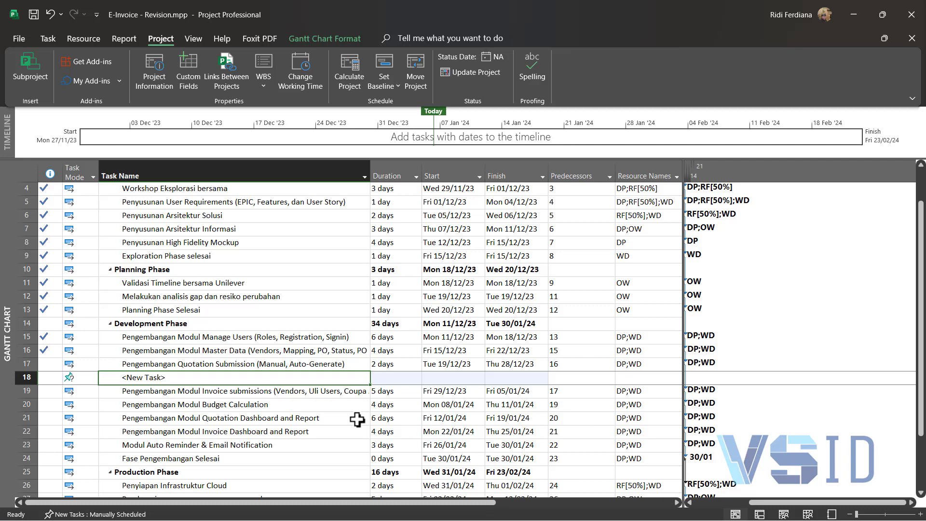
type("P")
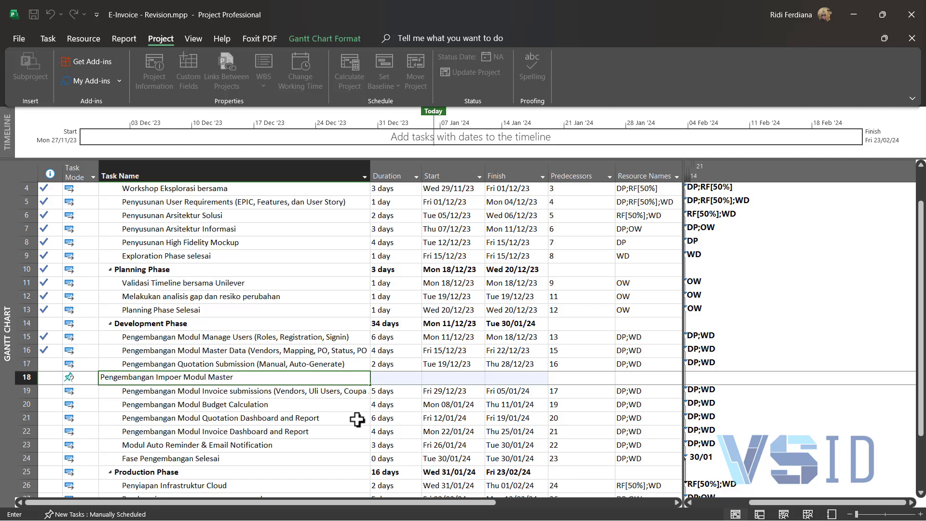
key("Return")
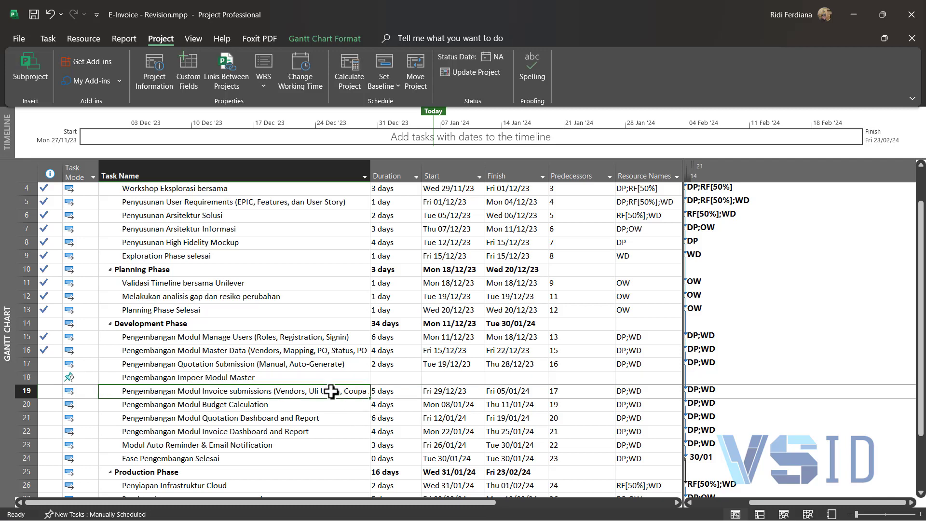
Step: Set the predecessor of Pengembangan Impoer Modul Master to task 16
left_click(320, 378)
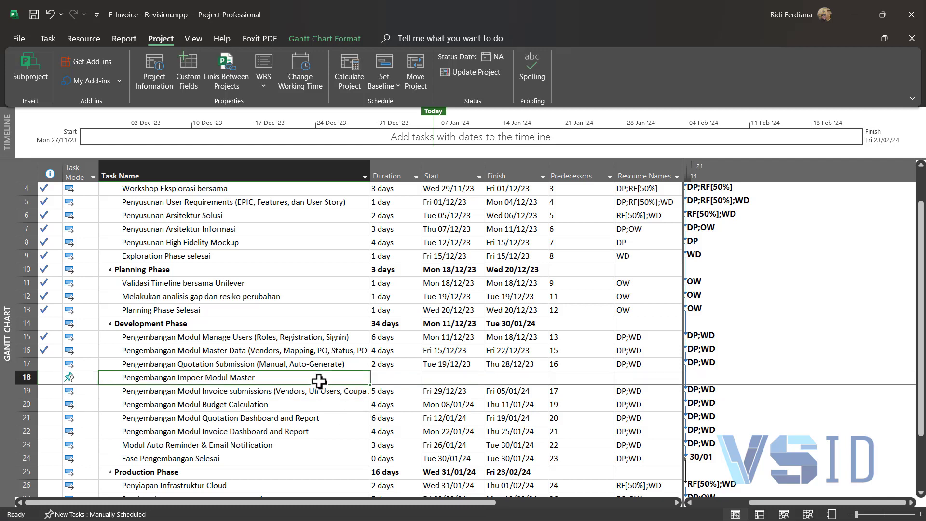
left_click(575, 377)
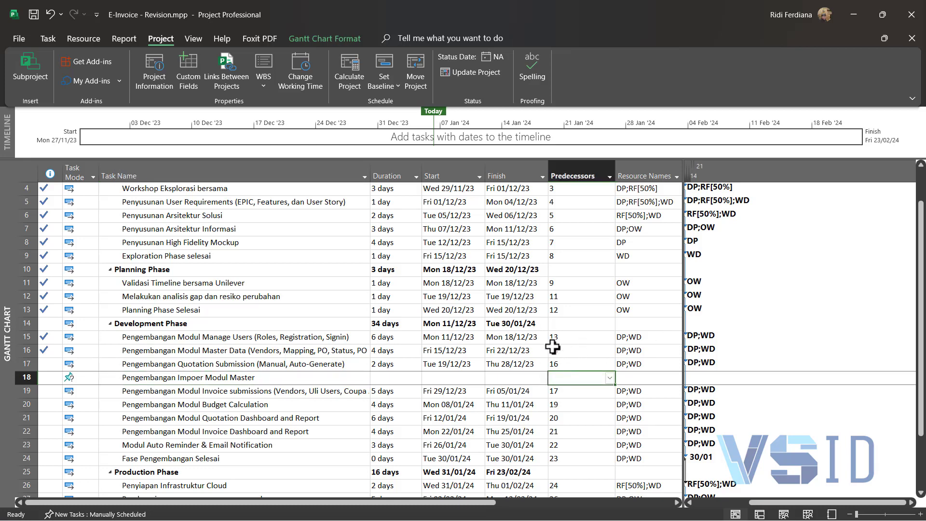
type("16")
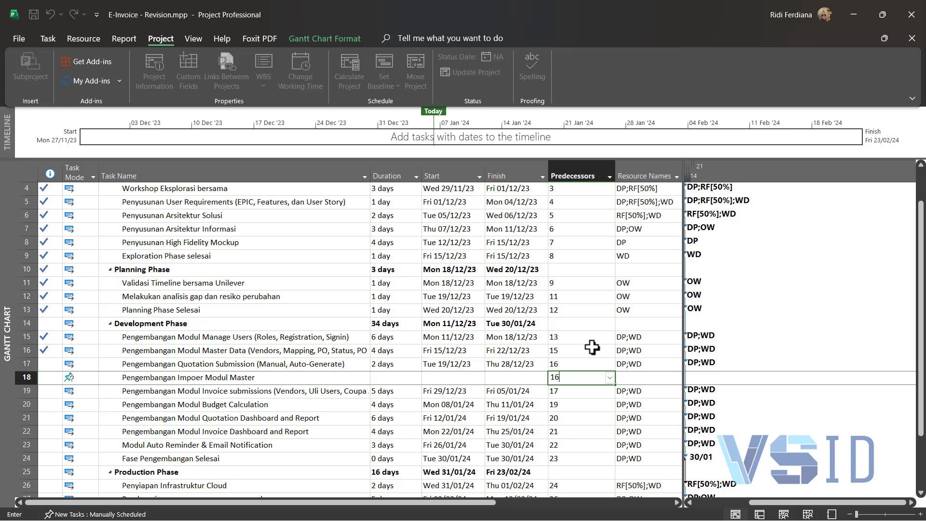
key("Return")
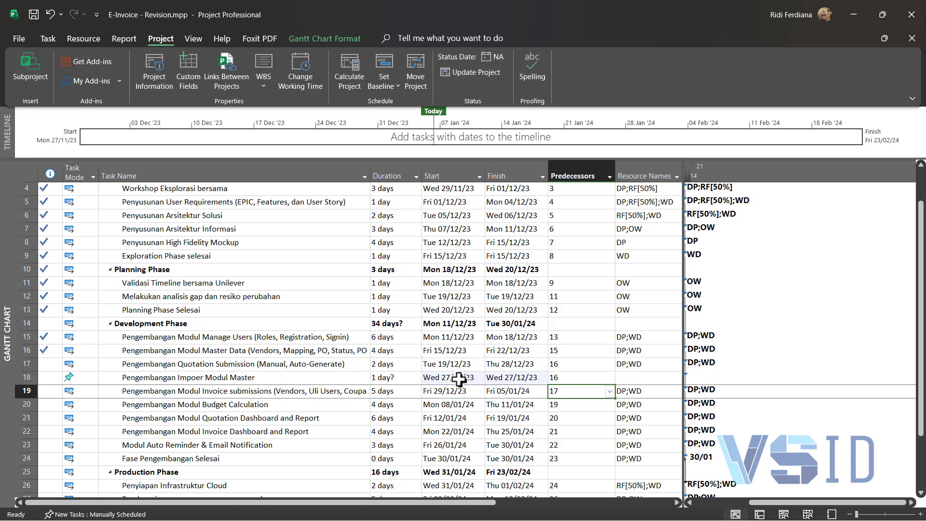
Step: Assign the resource WD to the Pengembangan Impoer Modul Master task
left_click(456, 378)
left_click(413, 379)
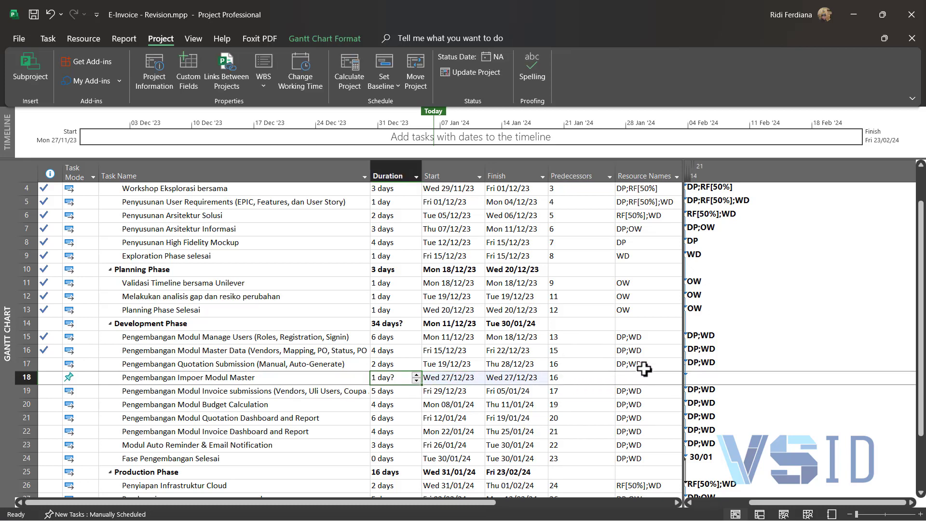
left_click(659, 380)
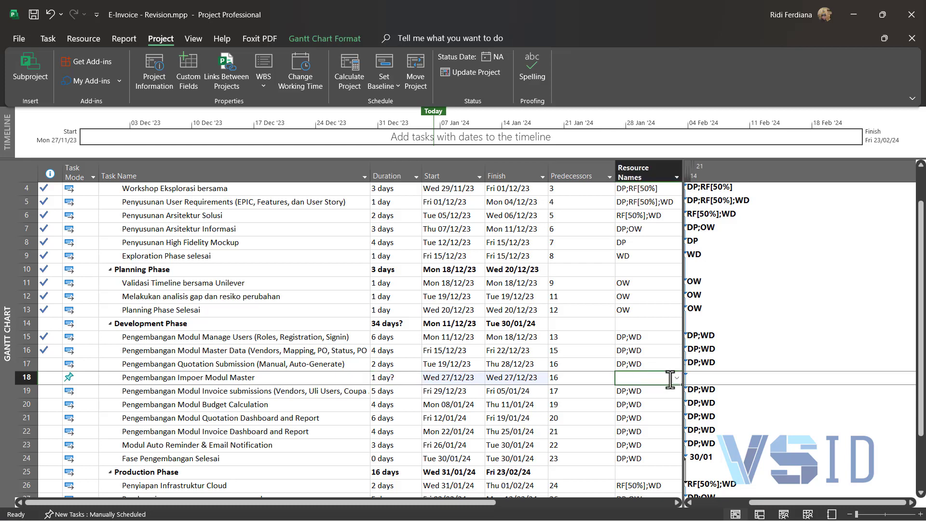
left_click(676, 379)
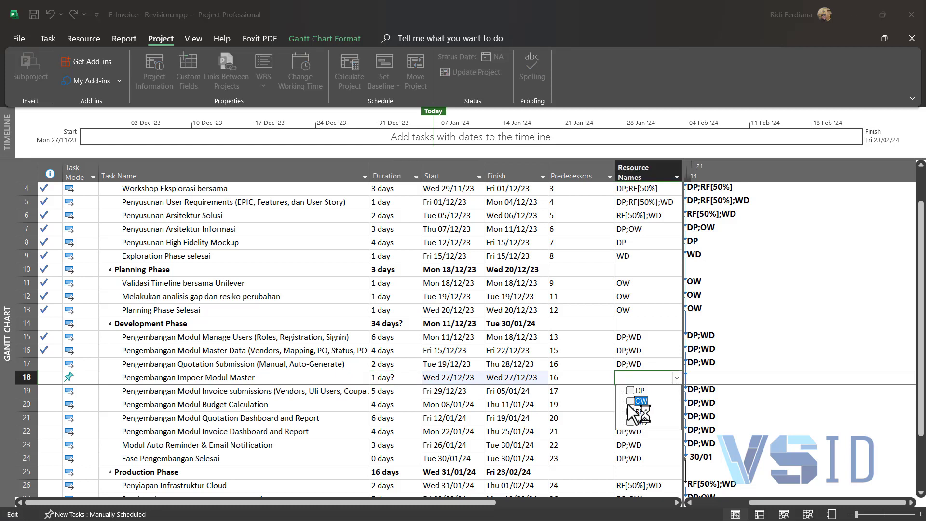
left_click(630, 393)
left_click(630, 391)
left_click(631, 422)
left_click(604, 386)
left_click(587, 392)
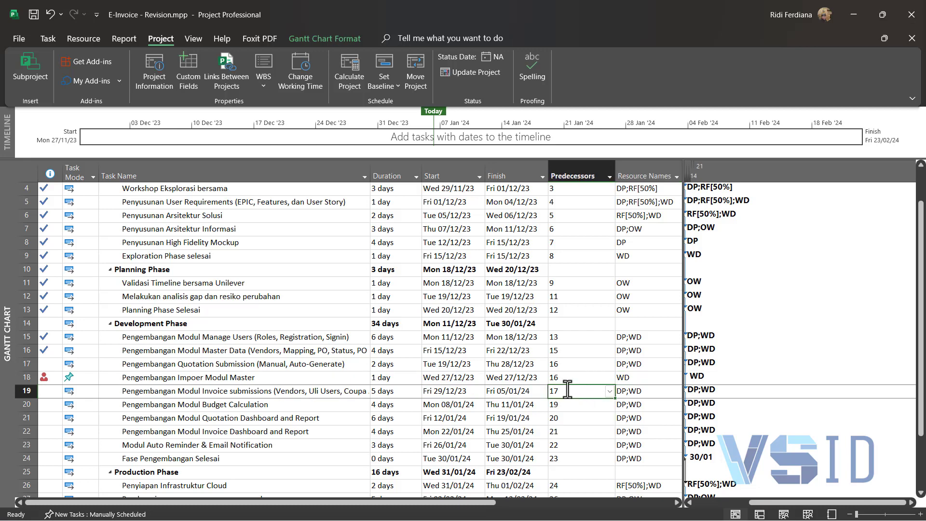
Step: Set the duration of Pengembangan Impoer Modul Master to 5 days
left_click(405, 377)
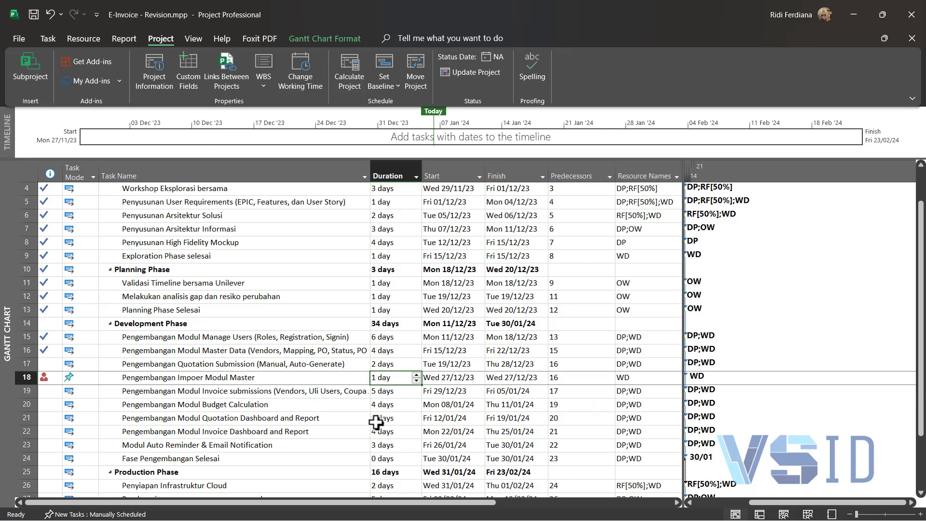
left_click(416, 375)
left_click(417, 375)
left_click(417, 375)
left_click(417, 374)
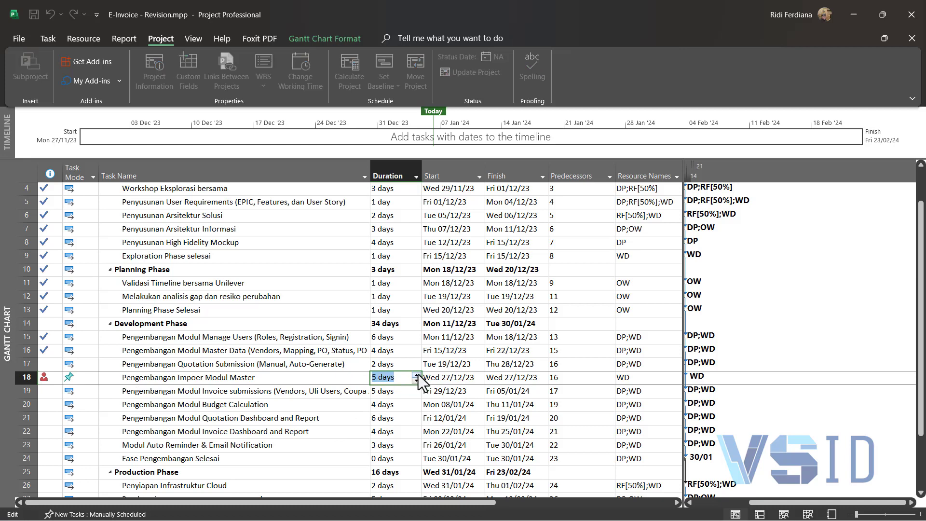
Step: Switch the task mode of Pengembangan Impoer Modul Master to Auto Scheduled
left_click(92, 381)
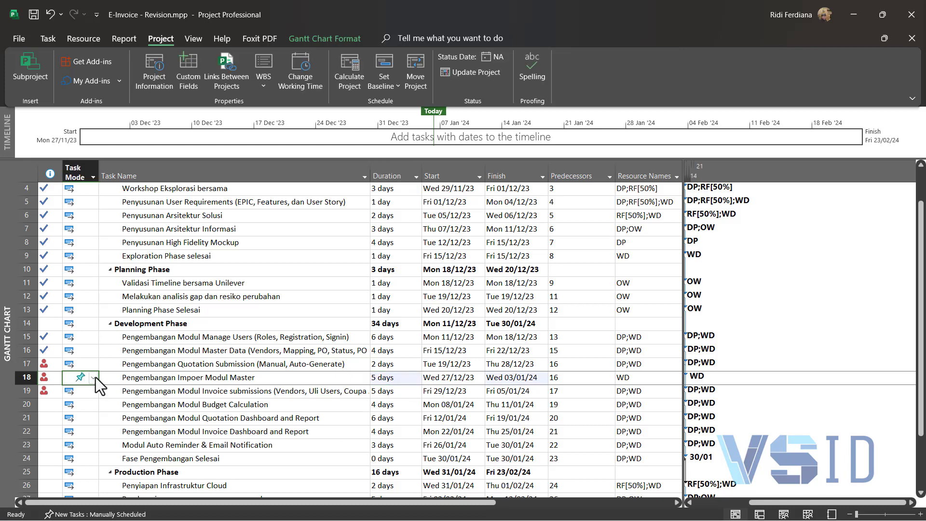
left_click(93, 378)
left_click(94, 399)
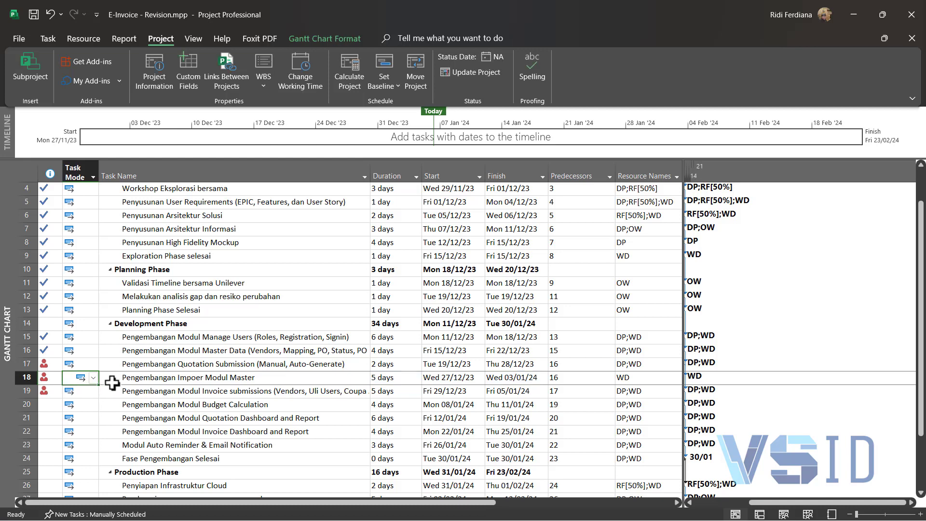
Step: Change the predecessor of Pengembangan Impoer Modul Master to task 17 so it follows Quotation Submission
left_click(95, 364)
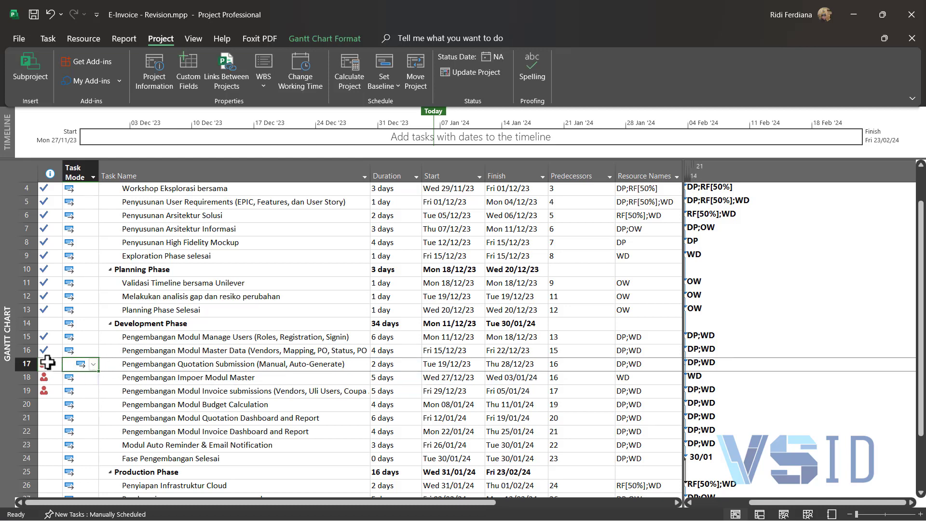
mouse_move(42, 367)
left_click(431, 380)
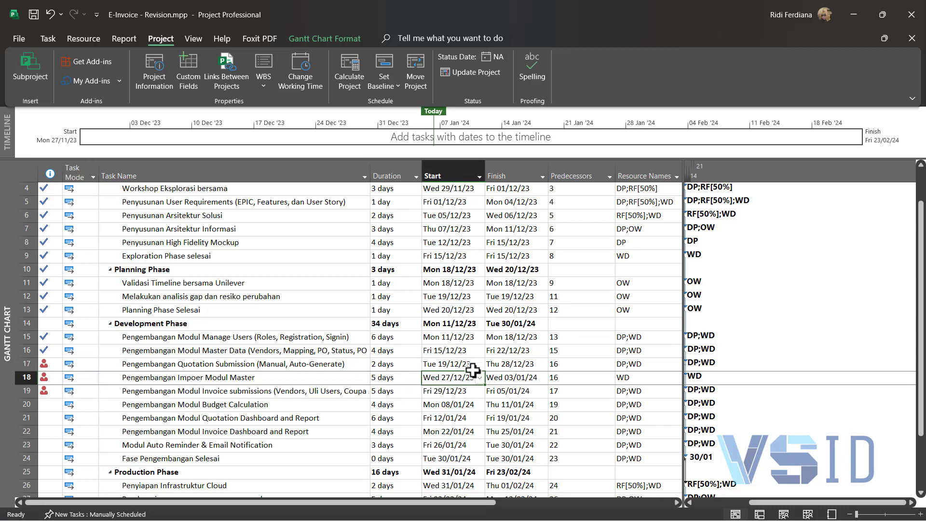
left_click(473, 369)
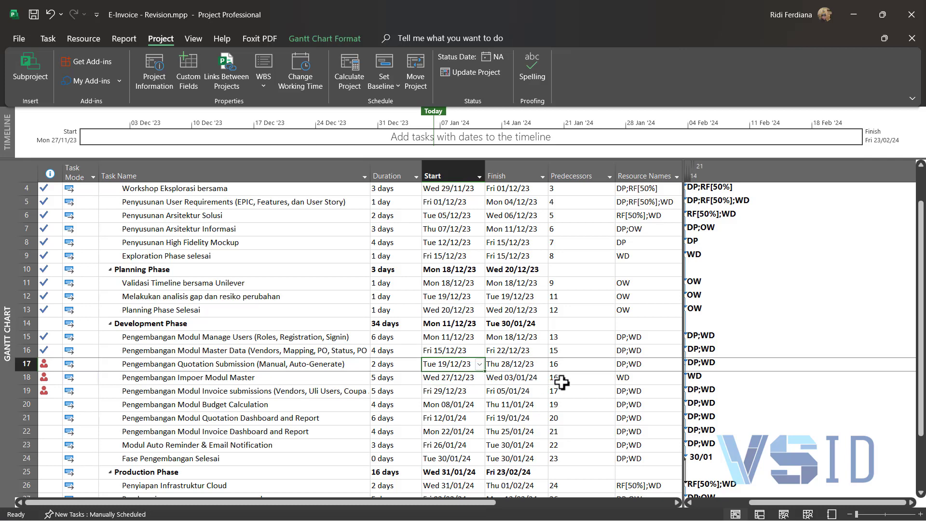
left_click(572, 351)
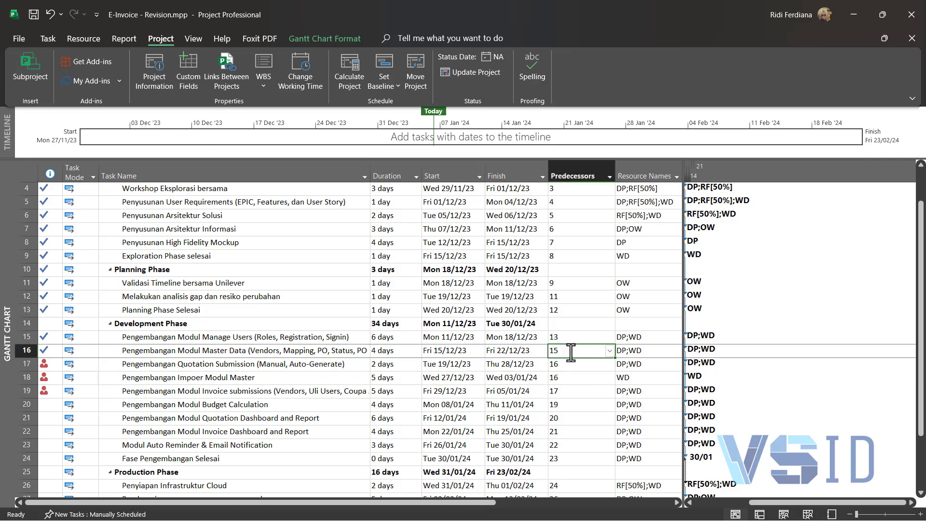
left_click(581, 378)
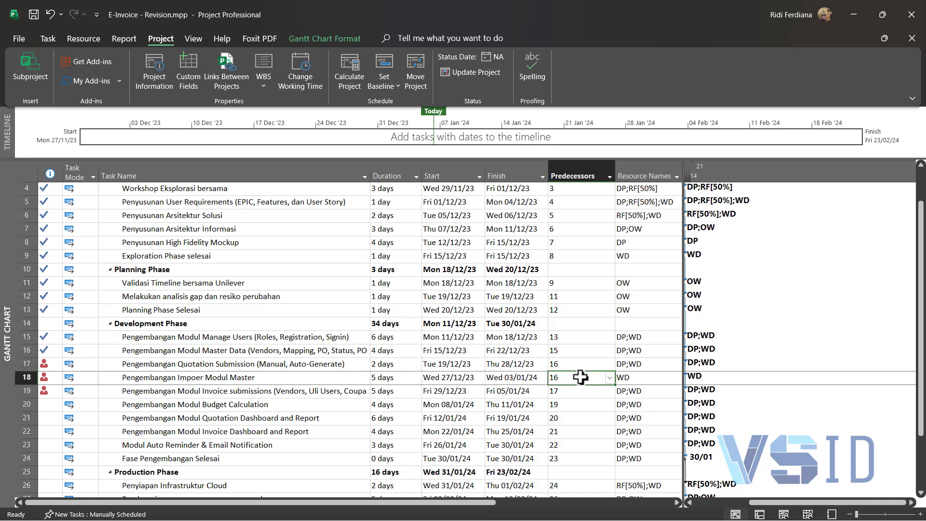
type("17")
key("Return")
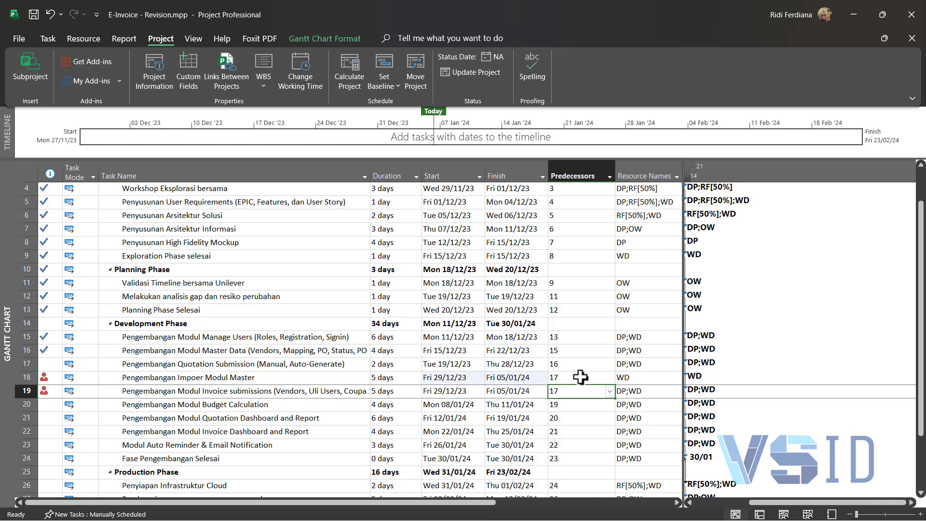
Step: Set the predecessor of the Pengembangan Modul Invoice submissions task to task 18
type("18")
key("Return")
left_click(512, 359)
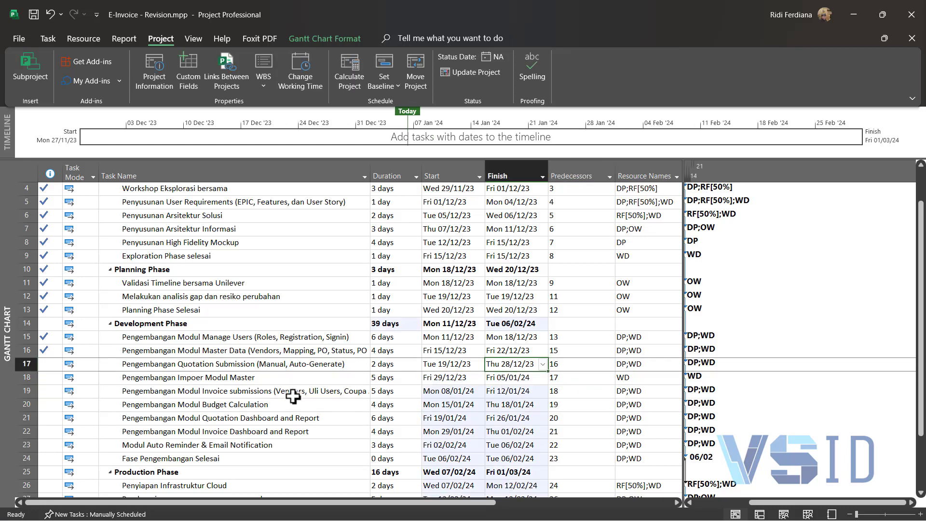
left_click(281, 379)
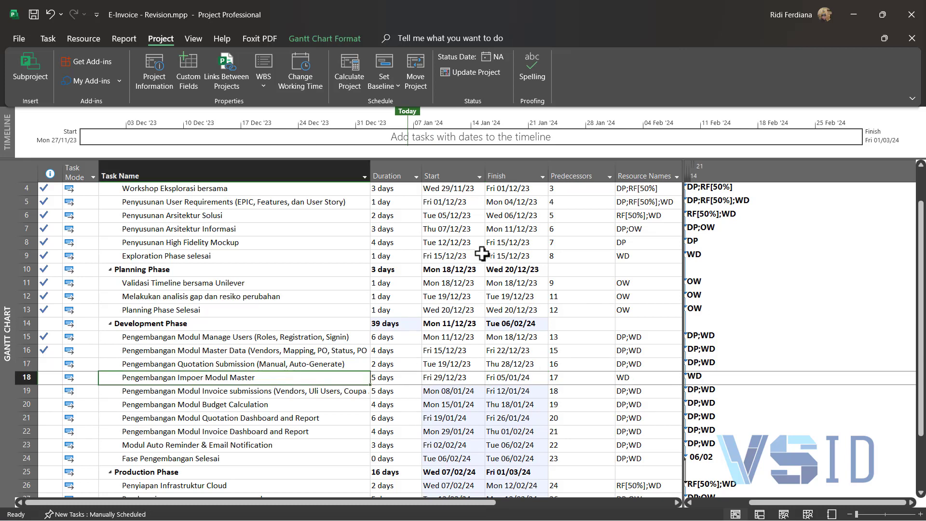
Step: Save the revised schedule of the entire project as Baseline 1
left_click(451, 164)
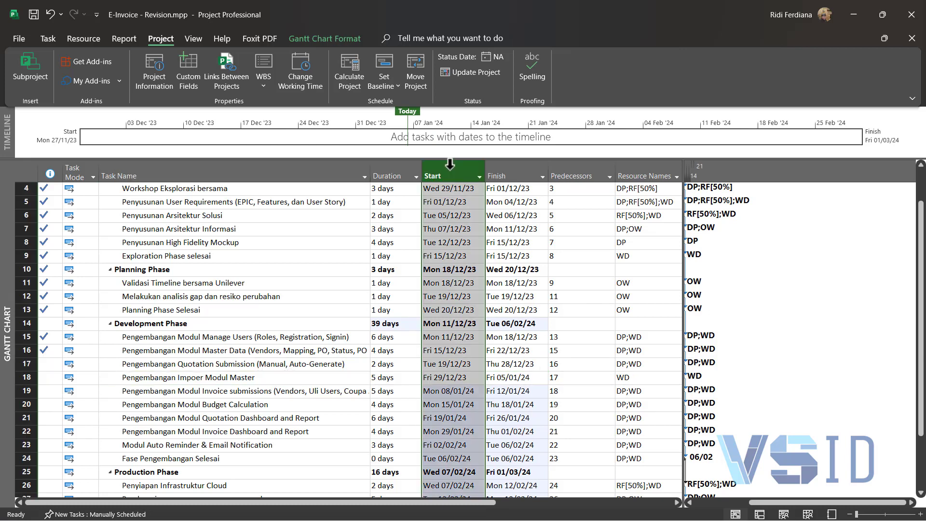
left_click(380, 82)
left_click(394, 106)
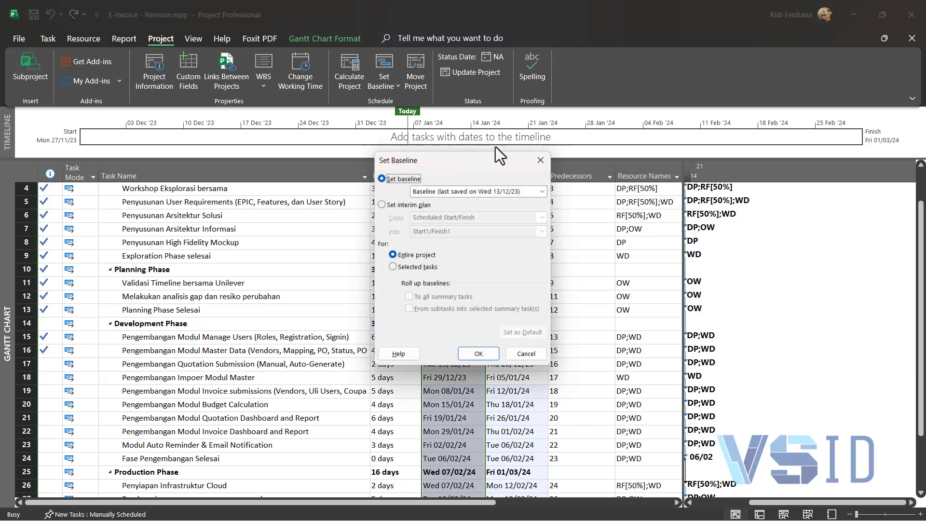
left_click(541, 191)
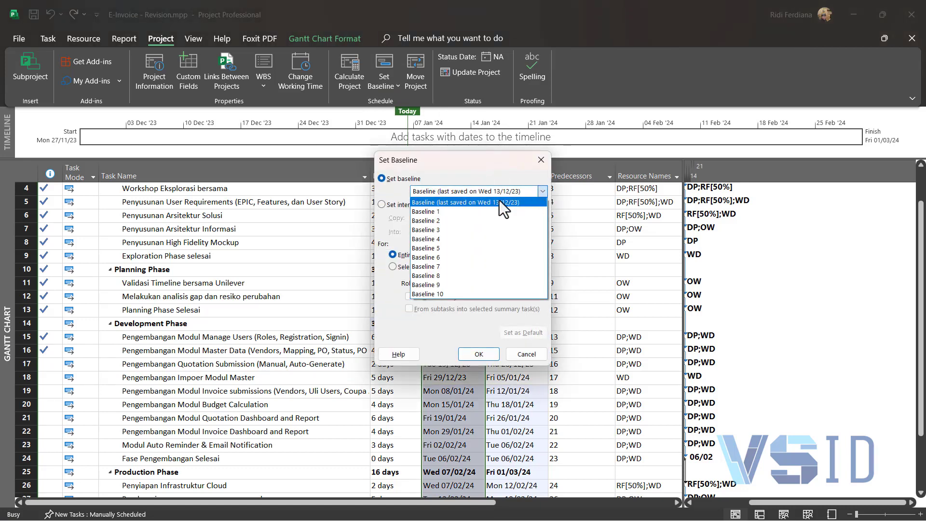
left_click(460, 212)
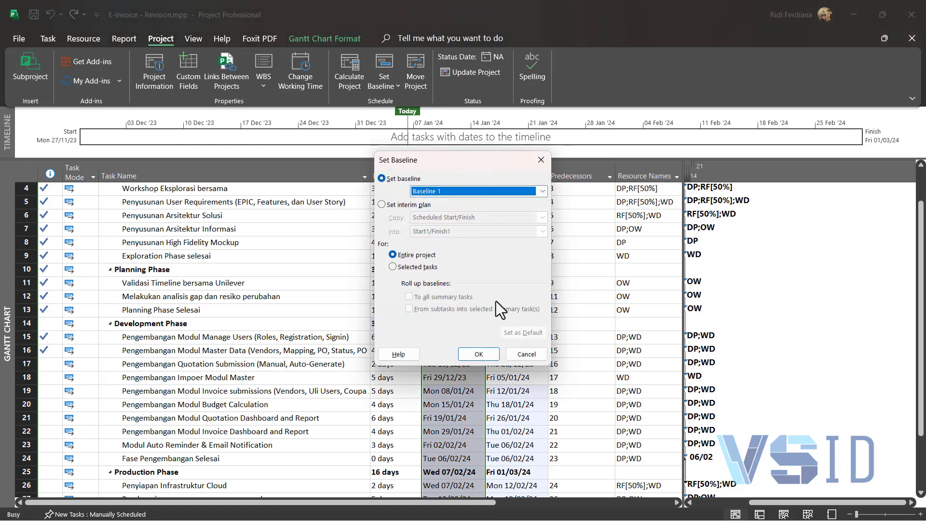
left_click(493, 357)
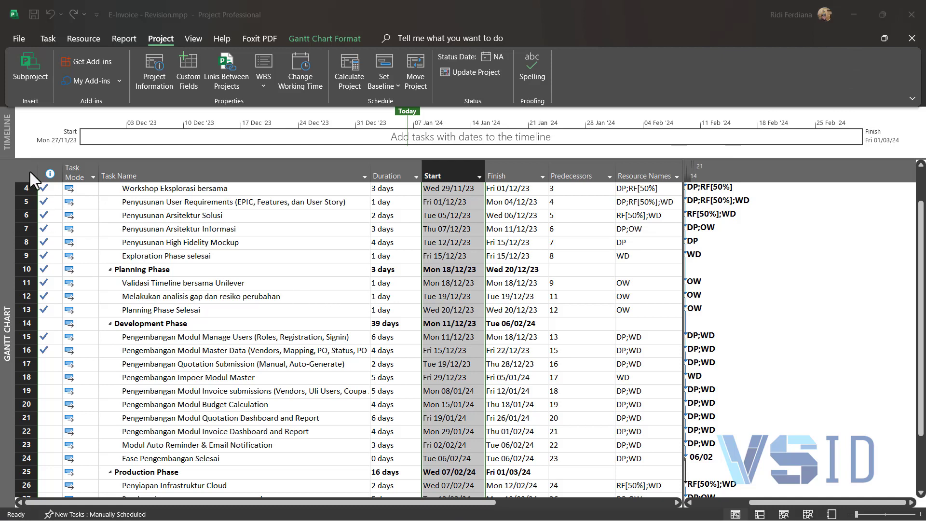
Step: Switch the whole task sheet from the Entry table to the Tracking table
scroll(38, 270, "up", 1)
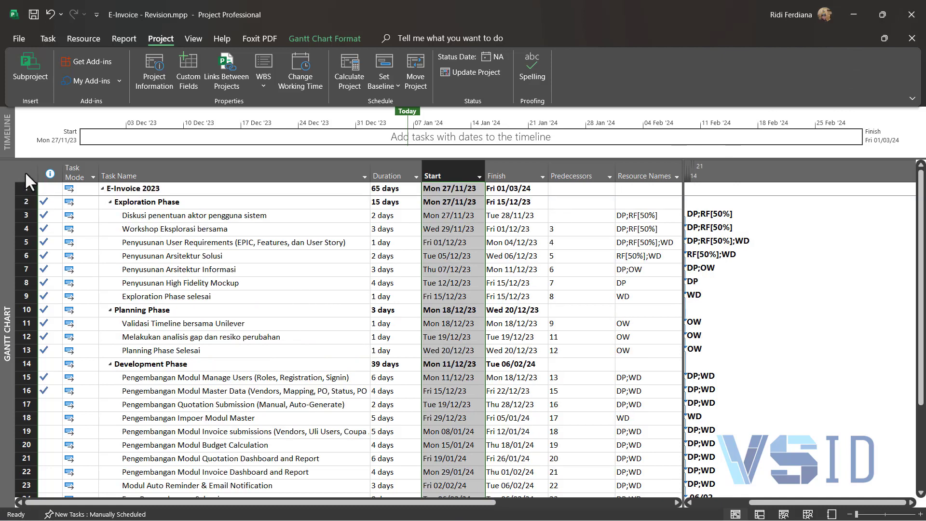
left_click(26, 175)
right_click(26, 176)
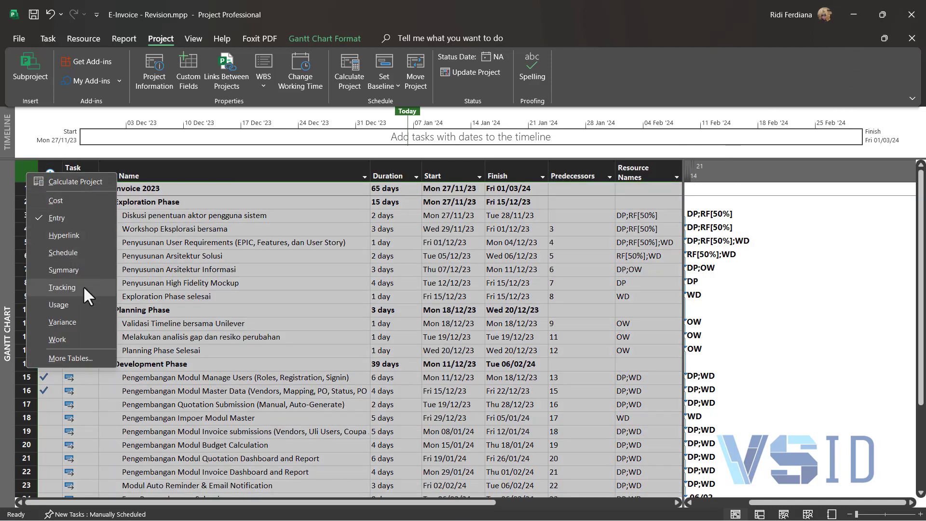
left_click(61, 288)
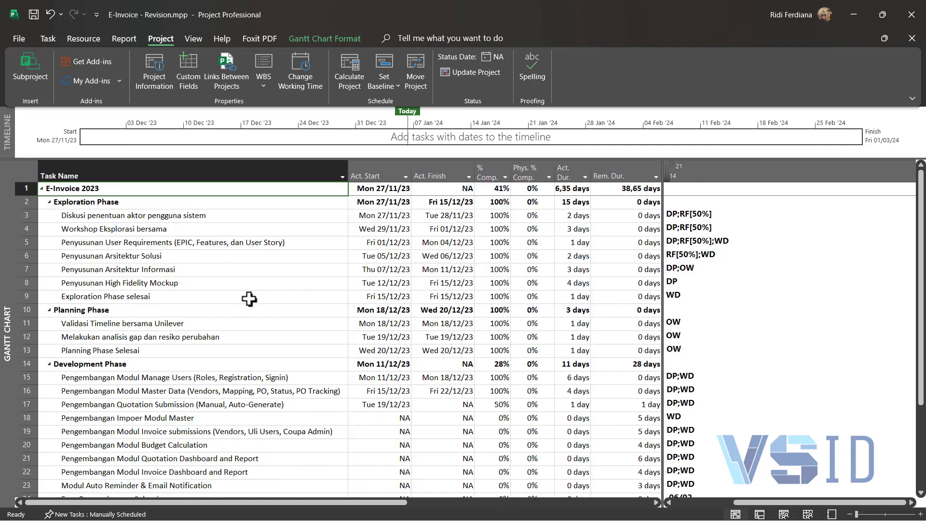
Step: Correct the name of task 18 to Pengembangan Impor Modul Master
scroll(261, 292, "down", 1)
left_click(119, 377)
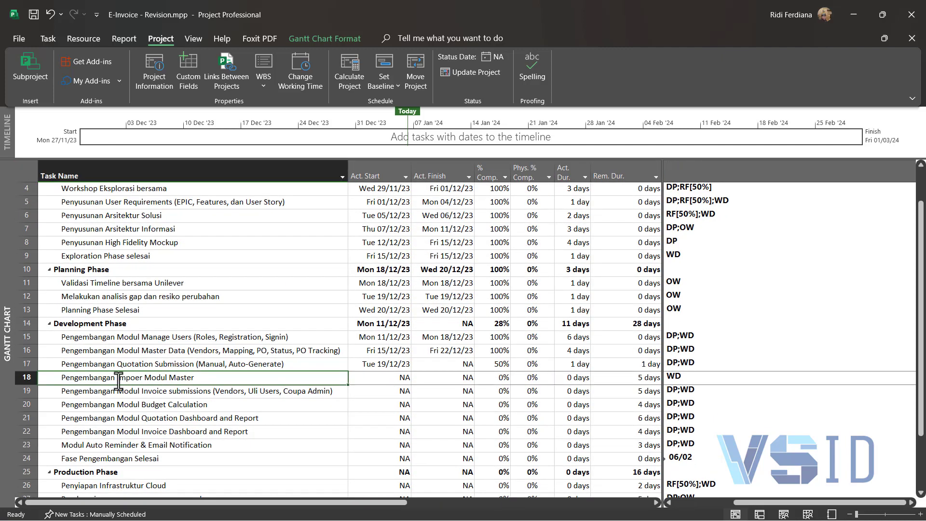
double_click(138, 380)
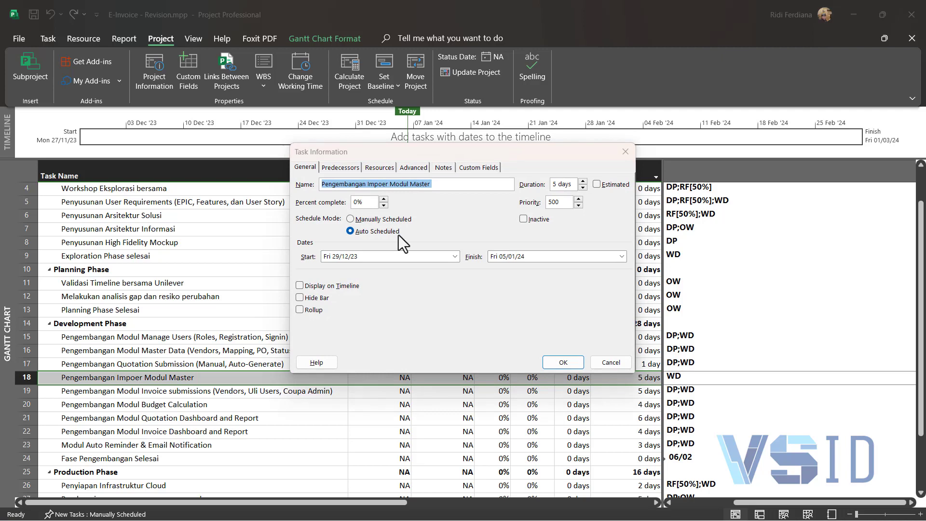
left_click(378, 184)
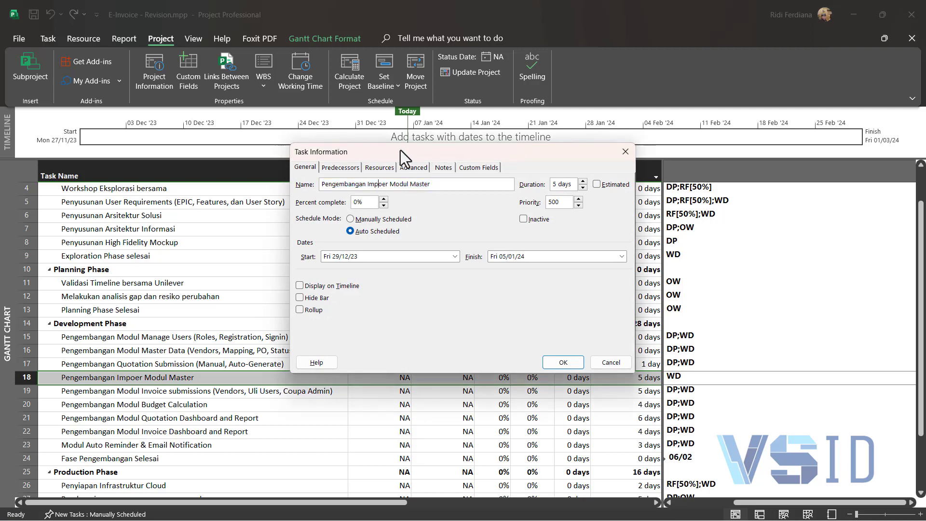
key("BackSpace")
key("Return")
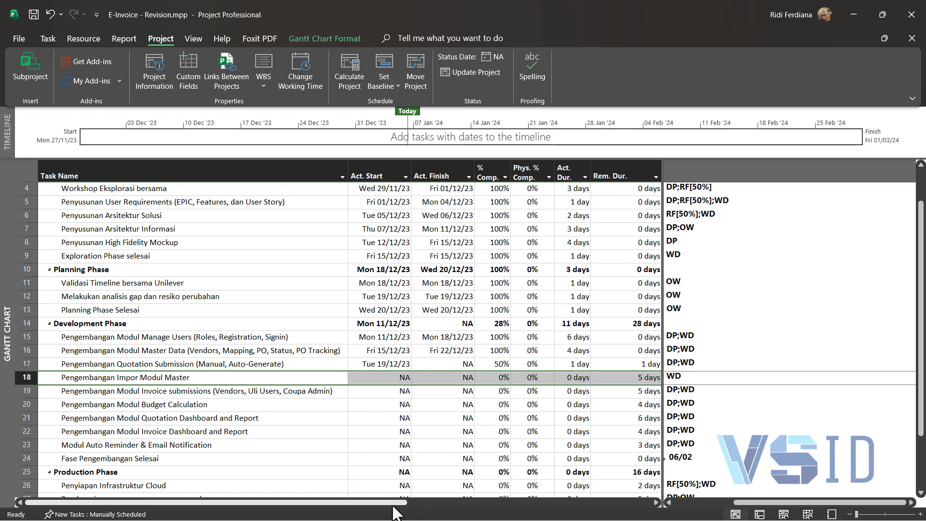
Step: Insert a Baseline1 Start column before the Baseline Start column in the Tracking table
left_click_drag(400, 503, 492, 514)
left_click(658, 503)
left_click(657, 503)
left_click(658, 502)
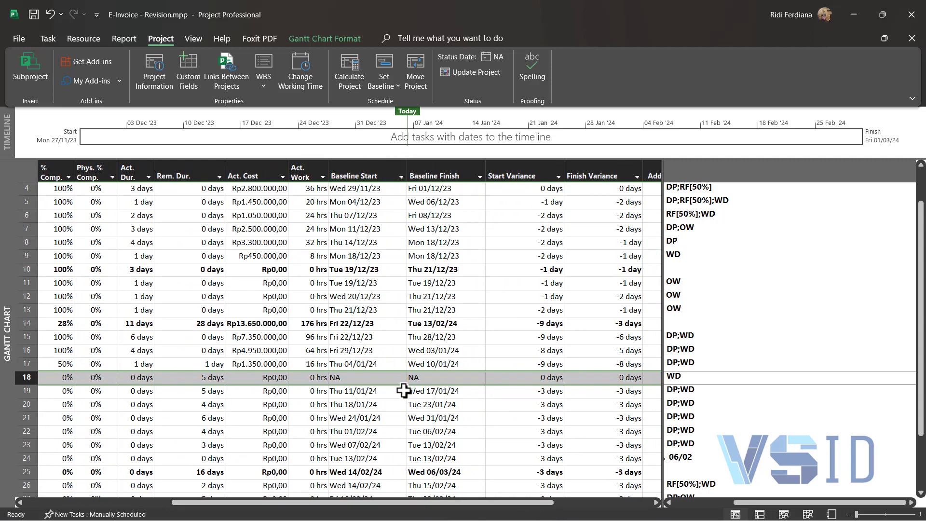
left_click(399, 171)
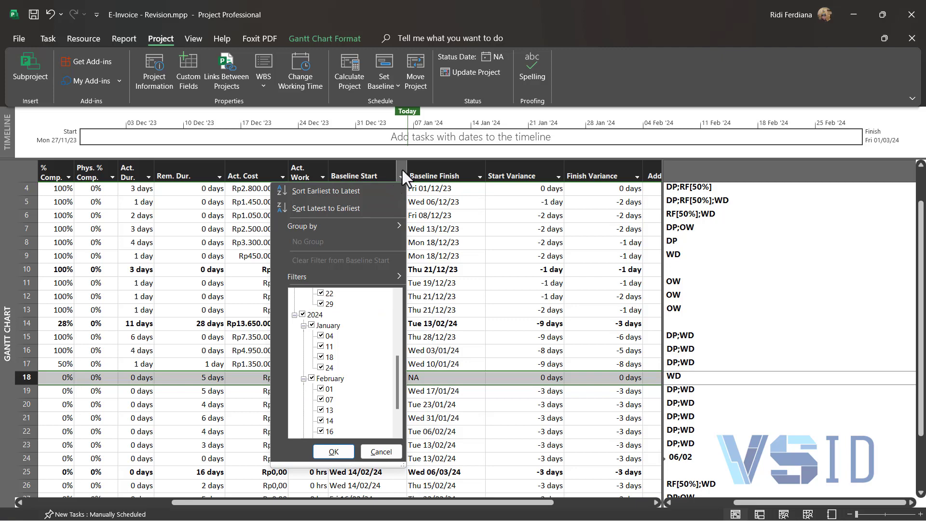
left_click(401, 172)
left_click(369, 172)
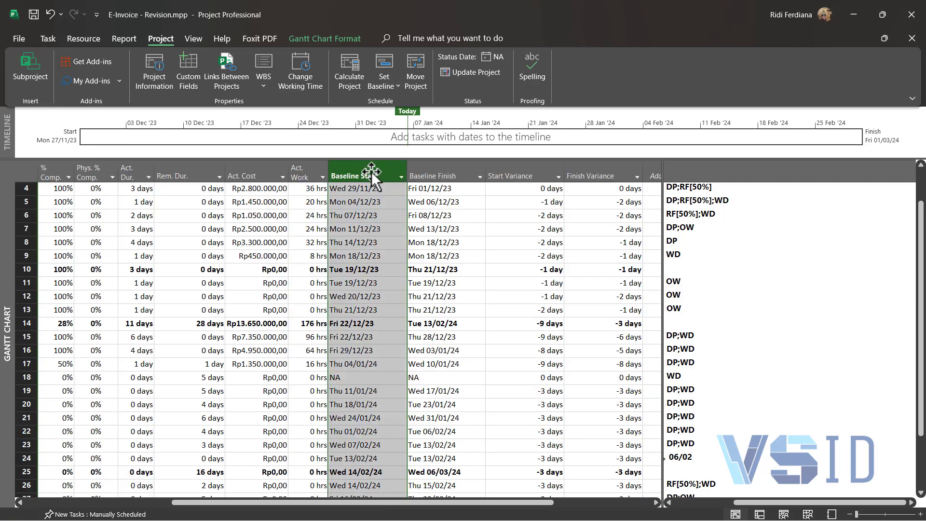
right_click(371, 175)
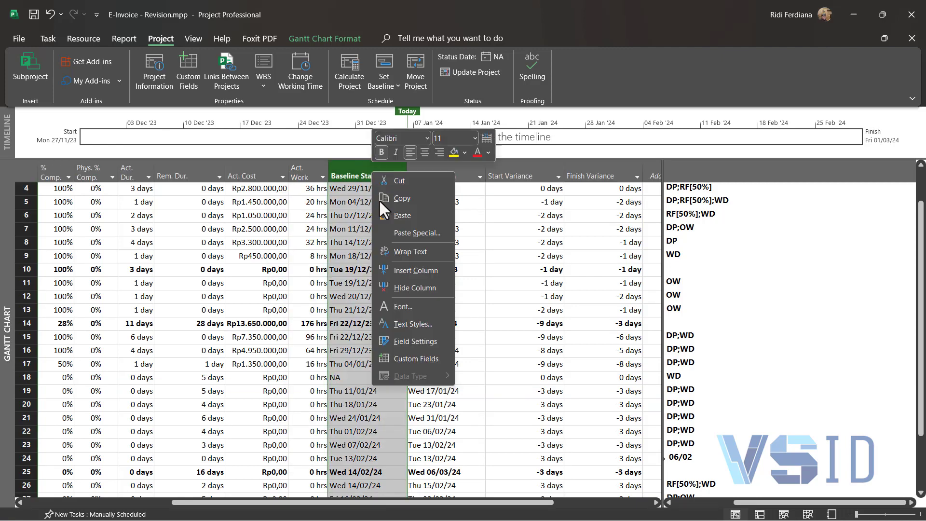
left_click(419, 269)
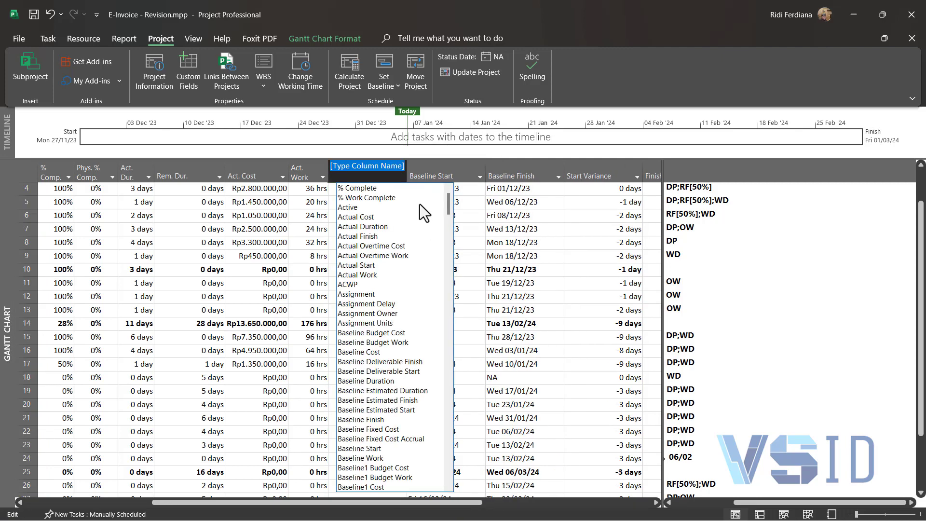
type("baseline 1")
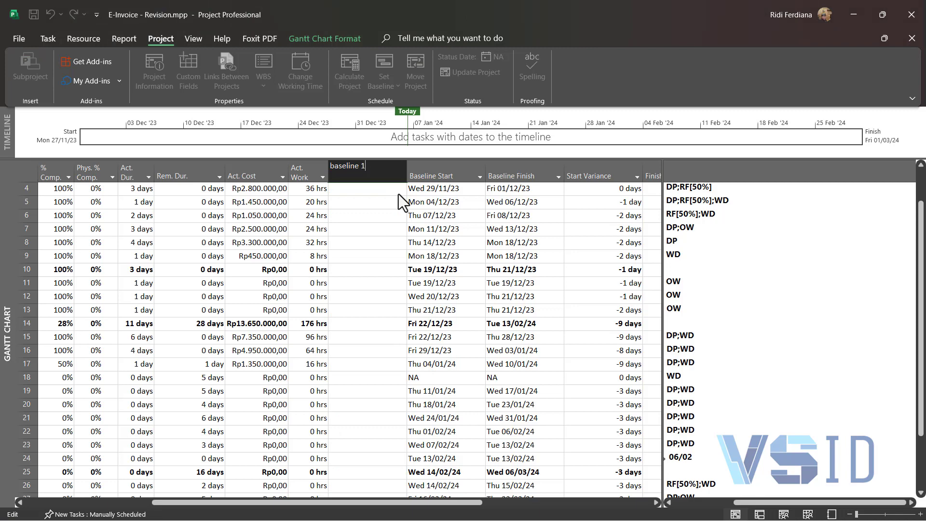
key("BackSpace")
key("BackSpace")
key("BackSpace")
key("BackSpace")
key("BackSpace")
key("BackSpace")
key("BackSpace")
key("BackSpace")
type("s")
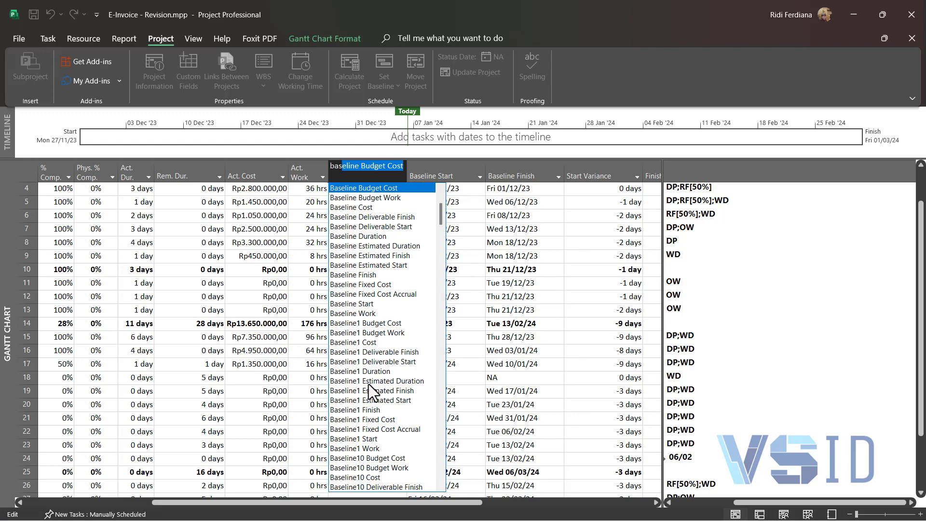
left_click(384, 438)
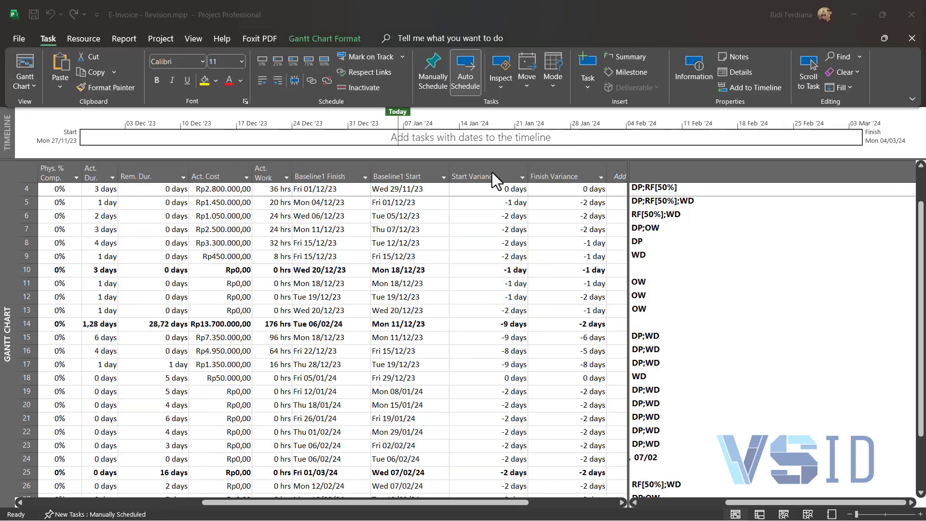
Step: Insert a Baseline Finish column before the Start Variance column
left_click(493, 172)
right_click(493, 173)
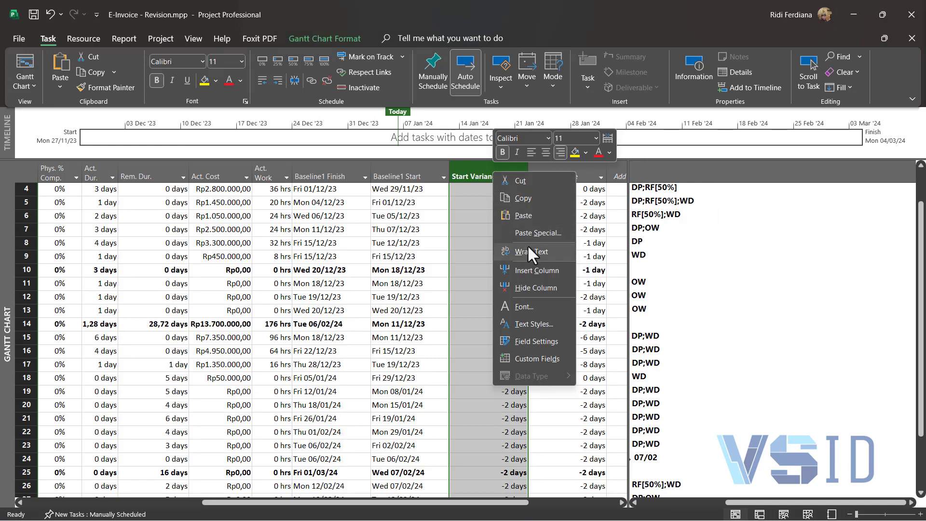
left_click(543, 269)
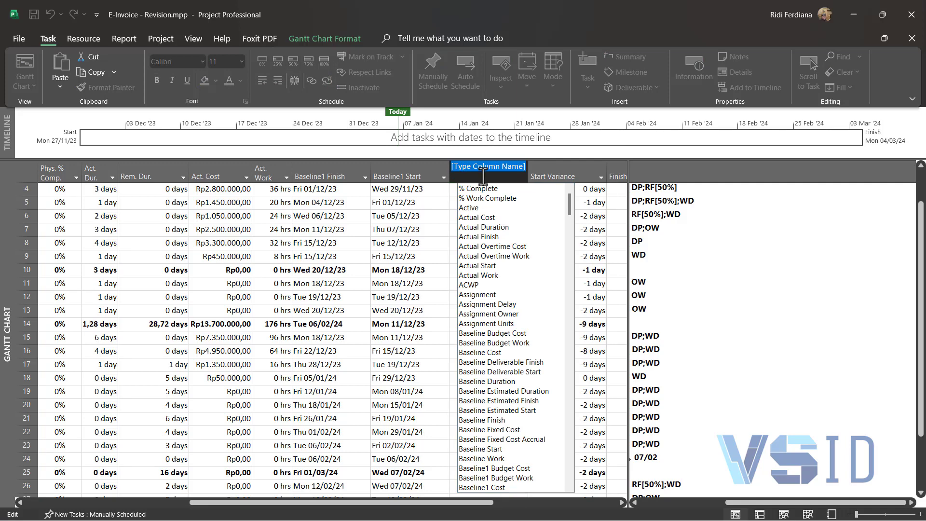
type("Ba")
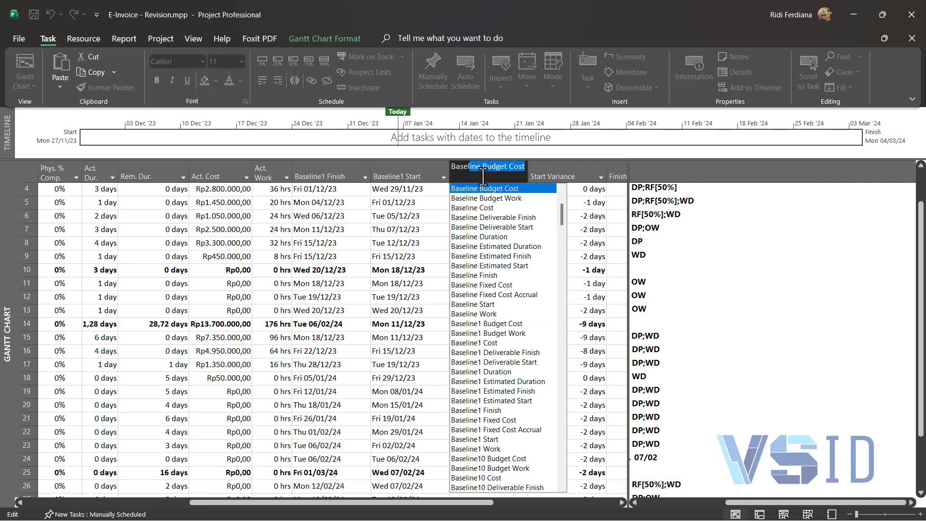
type("seline finish")
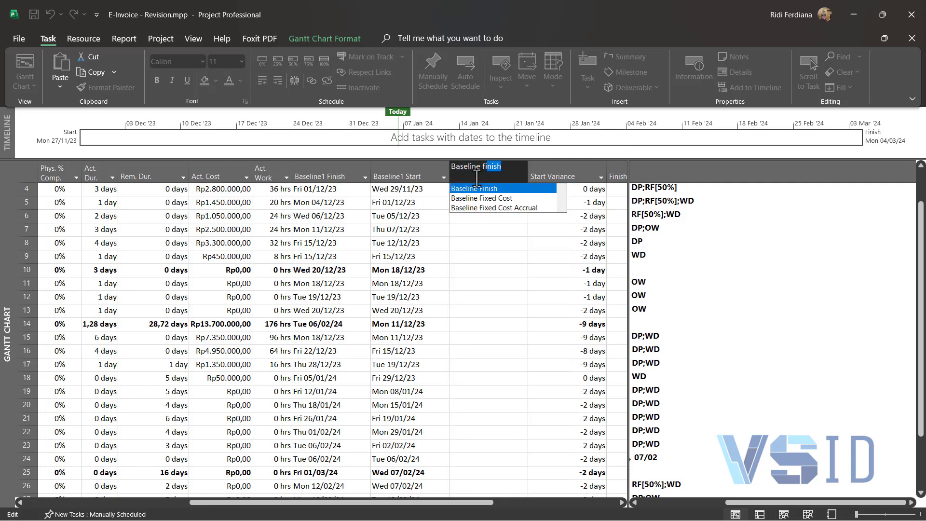
left_click(477, 188)
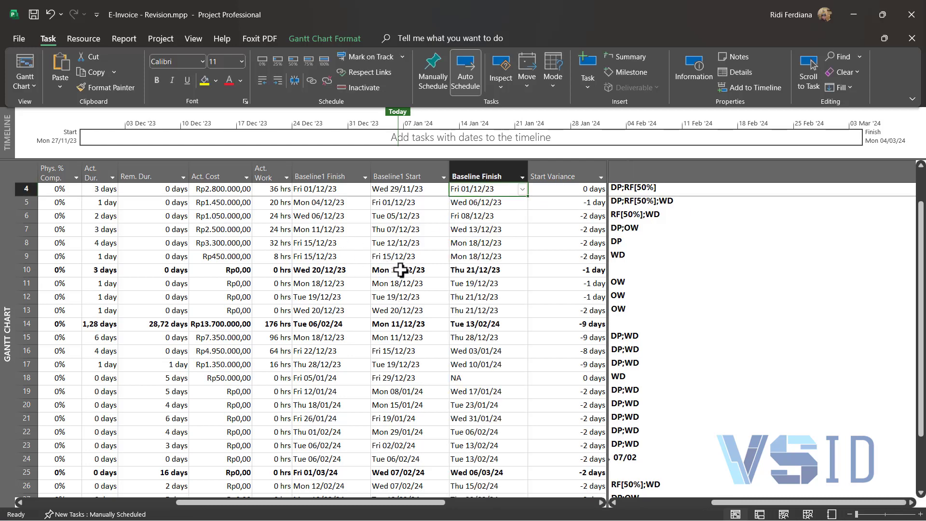
Step: Compare the Baseline1 Finish and Baseline Finish dates of the last task, Production phase finished
scroll(466, 389, "down", 3)
scroll(467, 388, "down", 1)
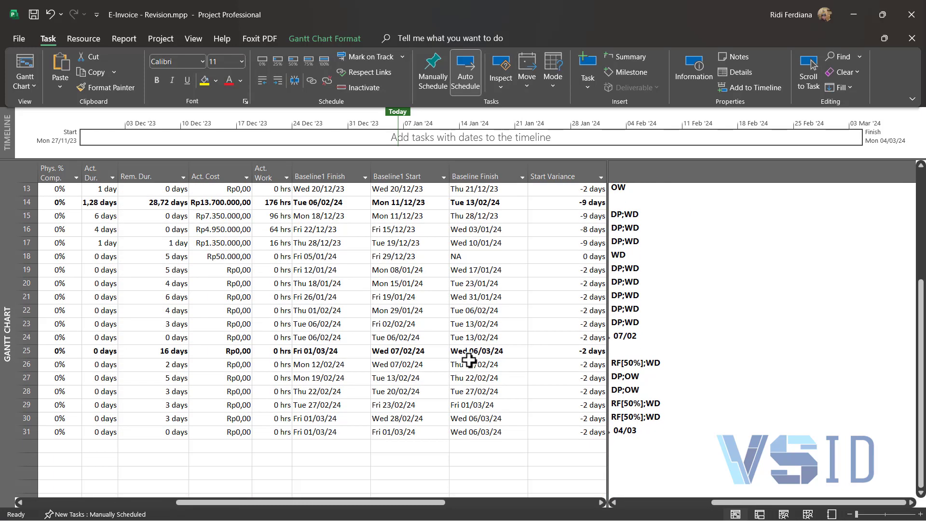
left_click(321, 429)
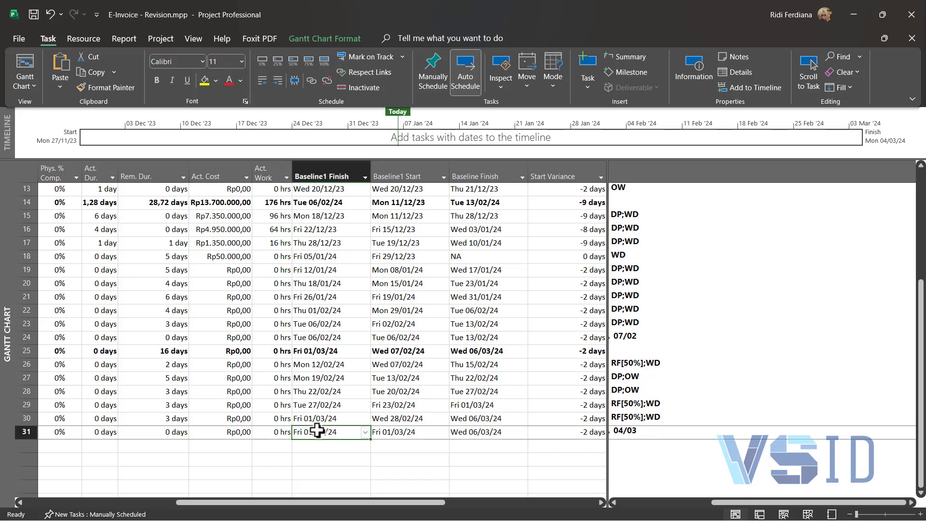
left_click(475, 432)
left_click(328, 435)
left_click(476, 435)
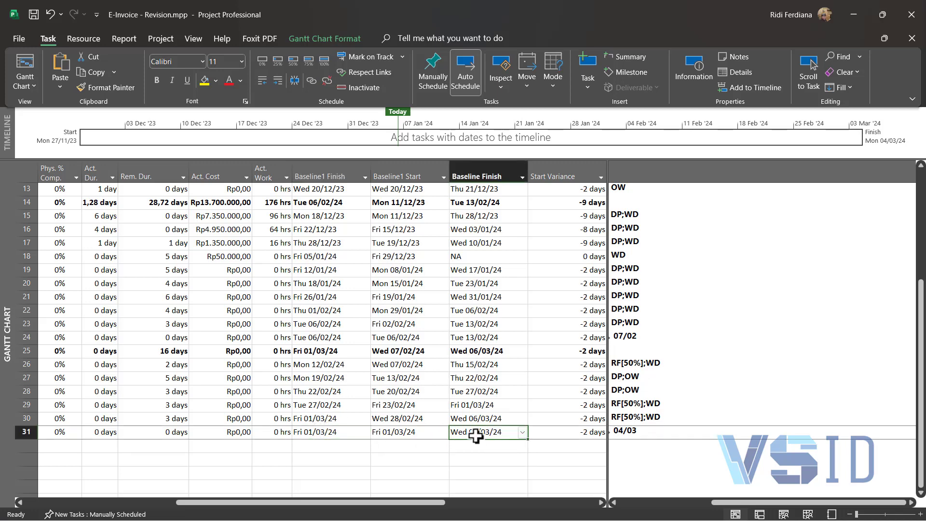
left_click(321, 431)
left_click(483, 427)
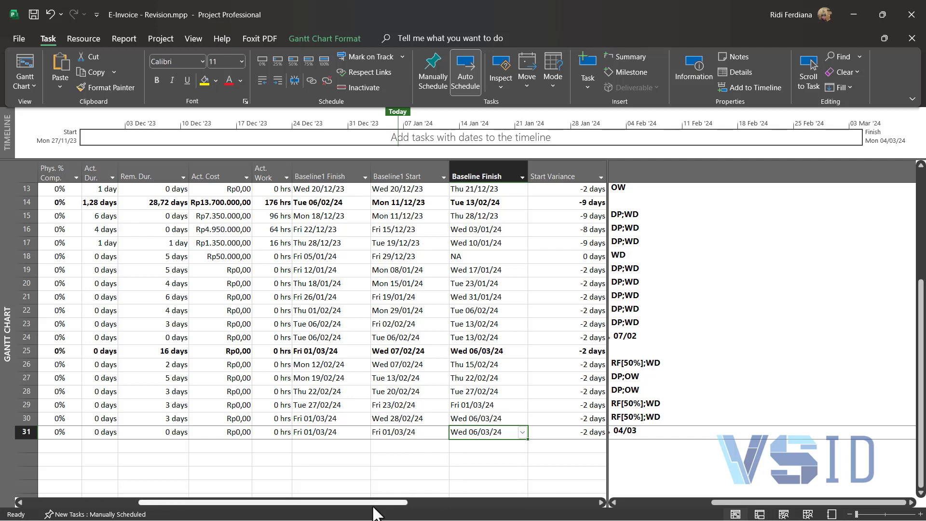
Step: Review the tasks' actual dates and completion, and examine their Start Variance and Finish Variance values
left_click_drag(379, 503, 236, 516)
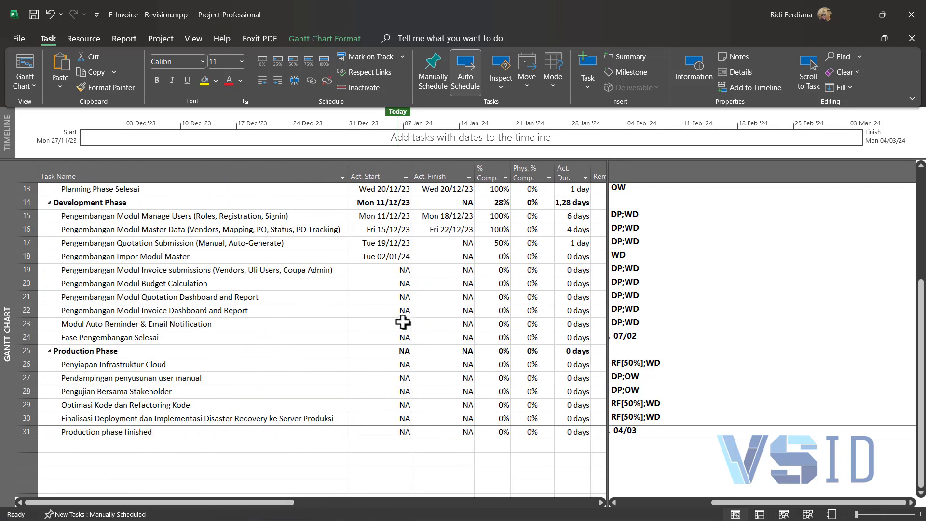
scroll(360, 248, "up", 4)
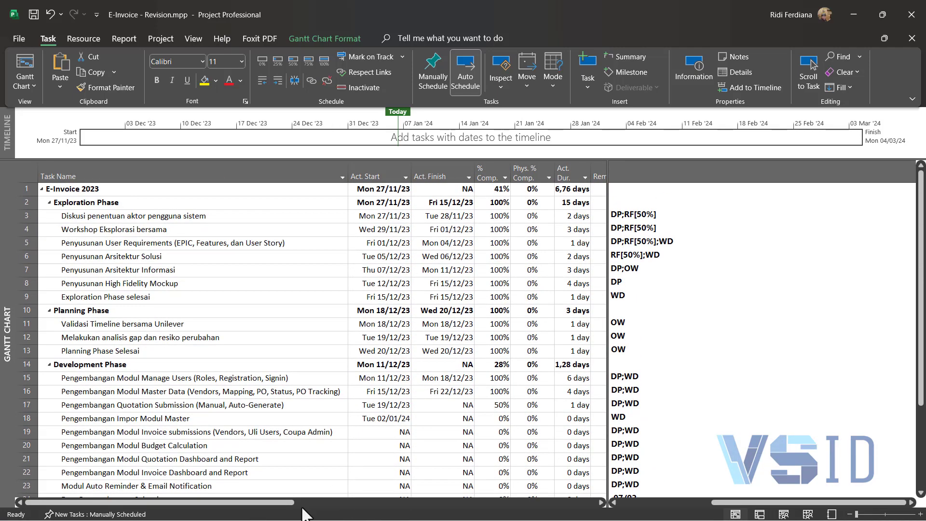
left_click_drag(294, 503, 592, 515)
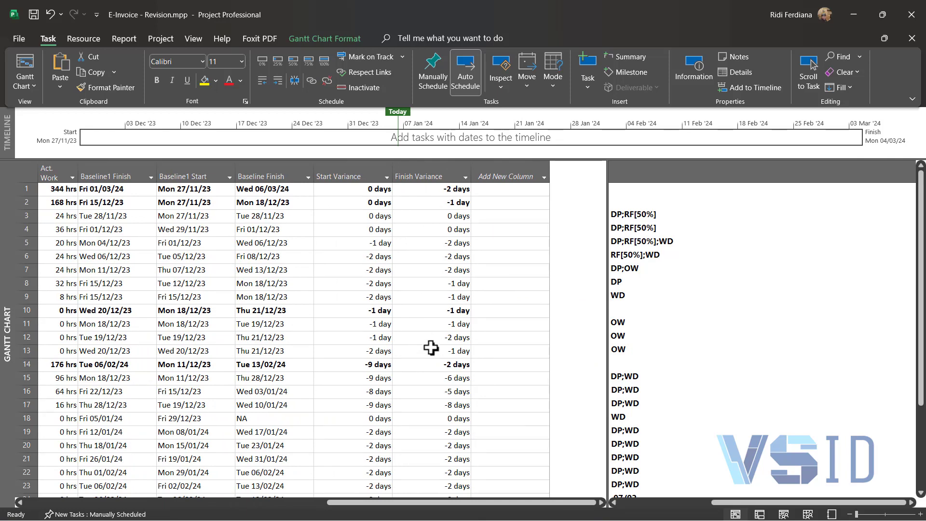
scroll(430, 352, "down", 1)
scroll(442, 348, "up", 1)
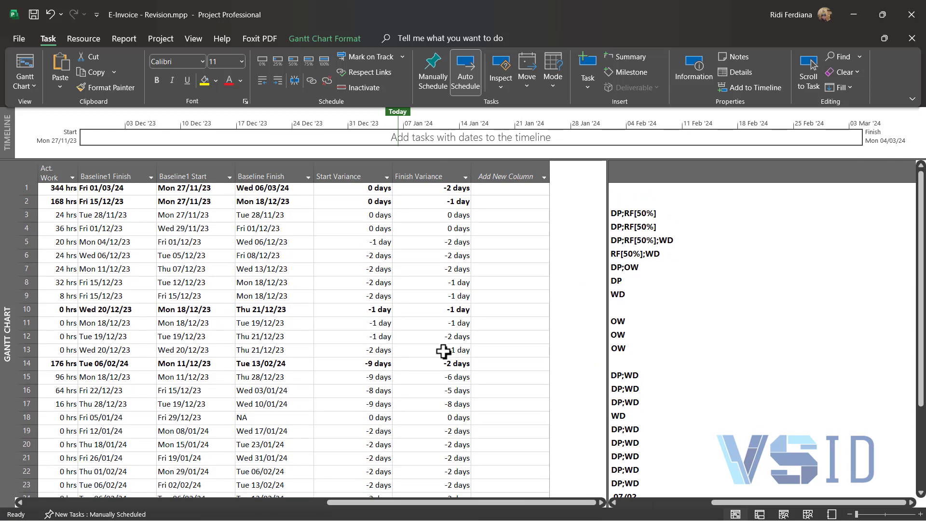